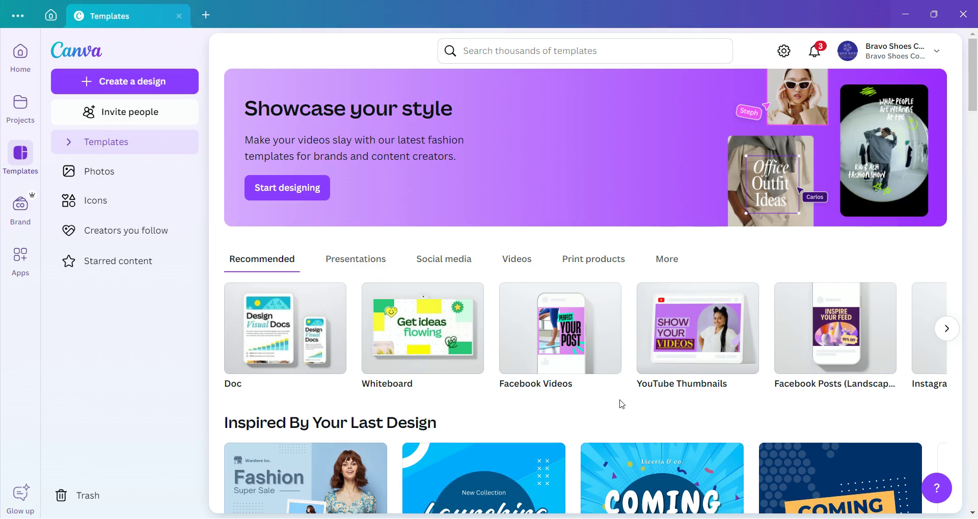
Briefly visit the stock photos page, return to the Templates home page and begin scrolling down
click(116, 177)
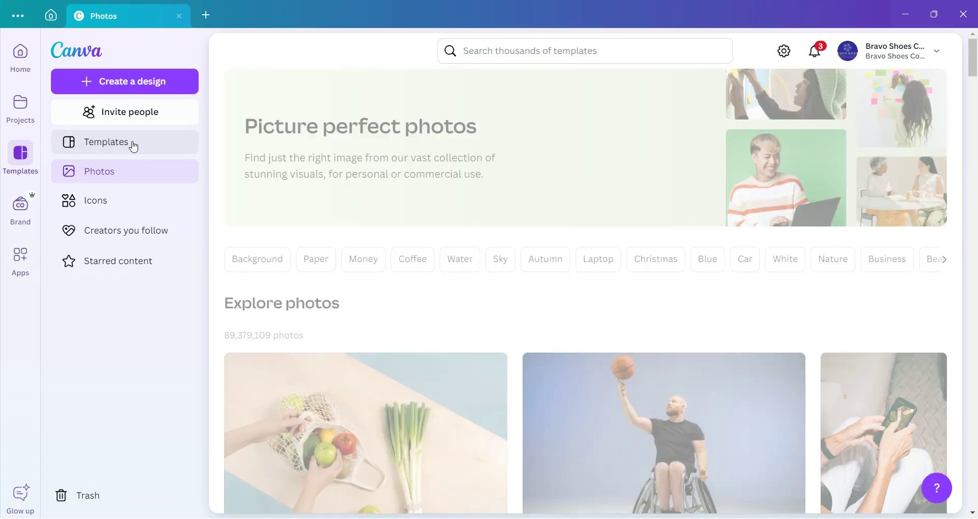
click(133, 147)
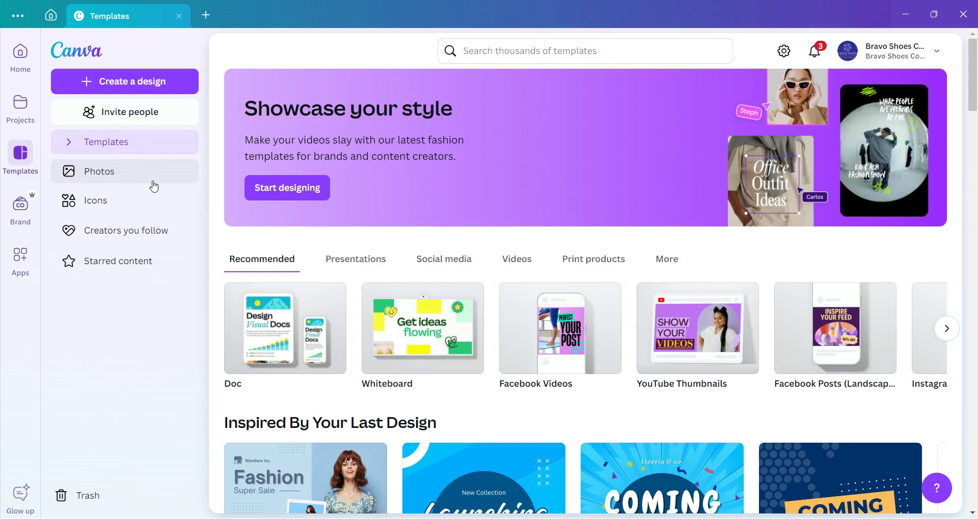
scroll(233, 291, down, 4)
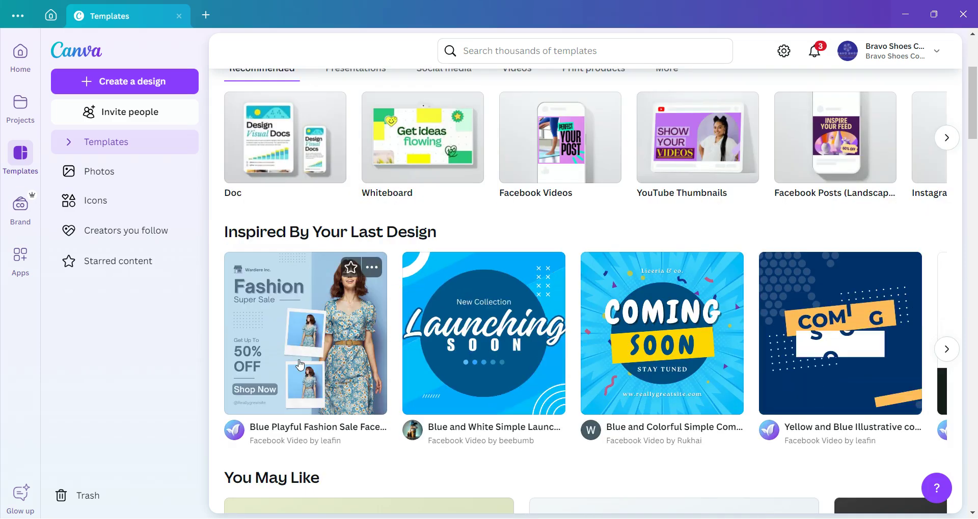
scroll(326, 351, down, 1)
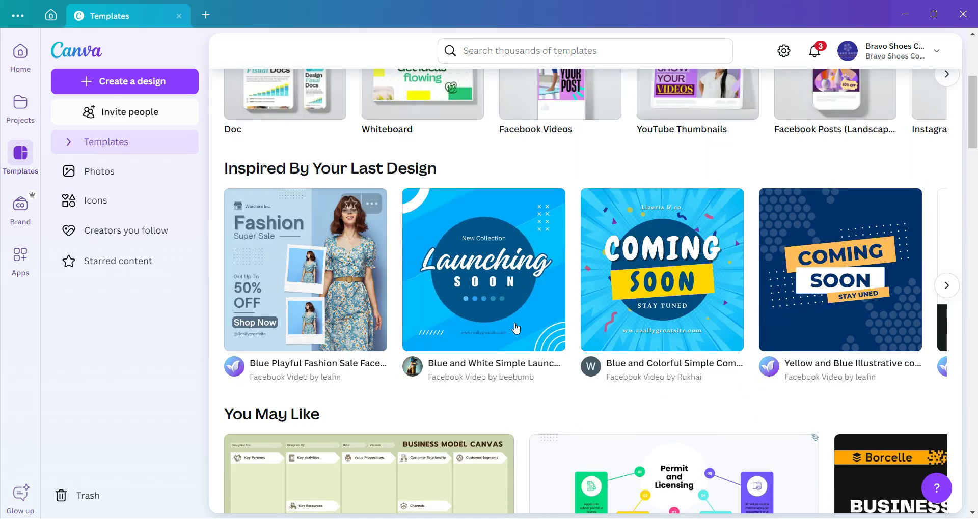
scroll(424, 322, down, 5)
scroll(423, 331, down, 5)
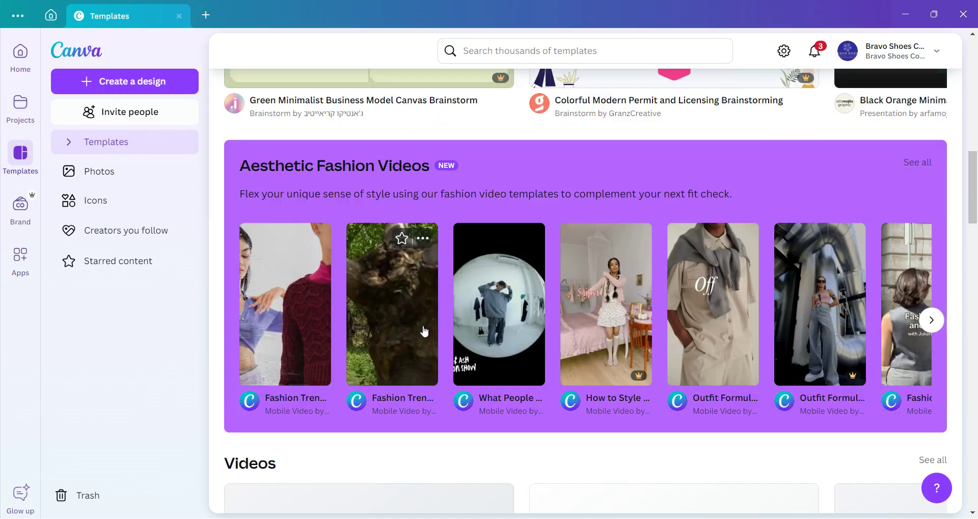
scroll(424, 331, down, 5)
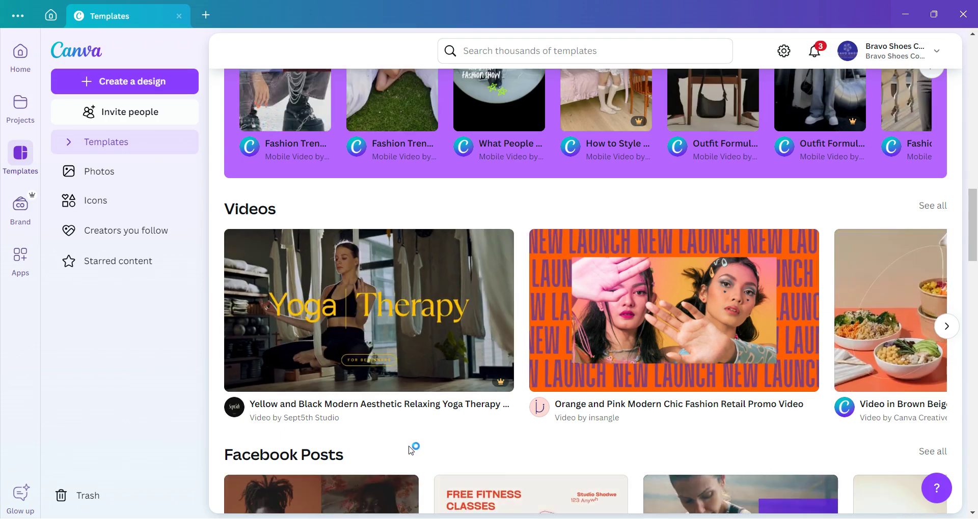
Keep scrolling past the Videos, Whiteboard and YouTube Thumbnails sections until Facebook Videos appears
mouse_move(718, 349)
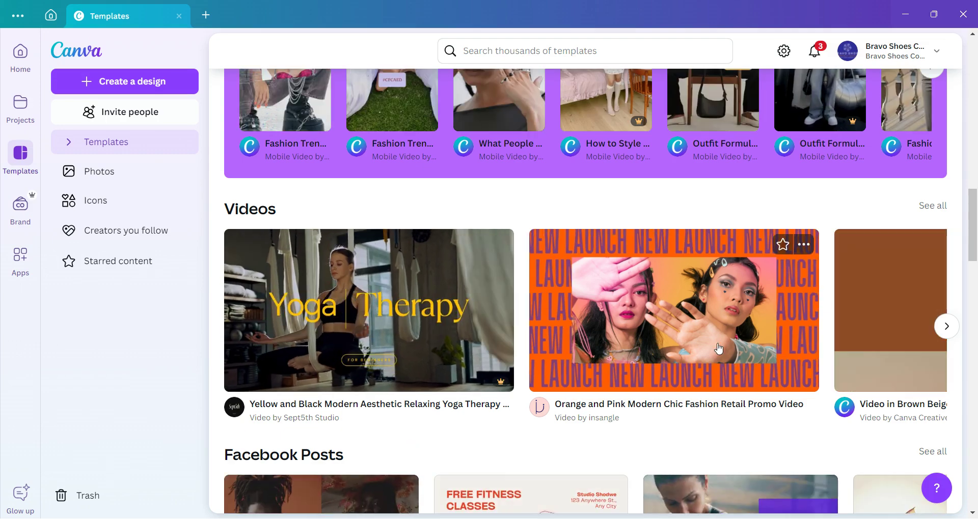
scroll(718, 349, down, 10)
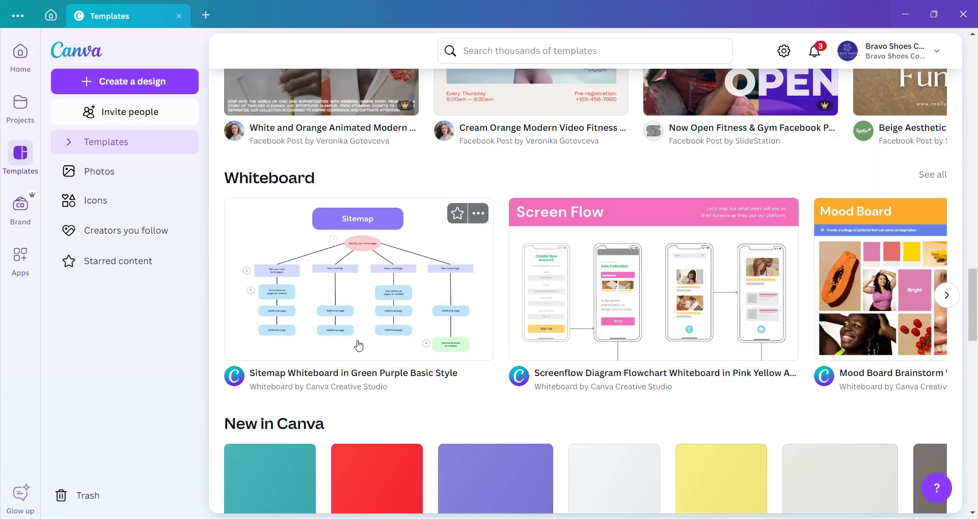
scroll(359, 346, down, 2)
scroll(345, 376, down, 5)
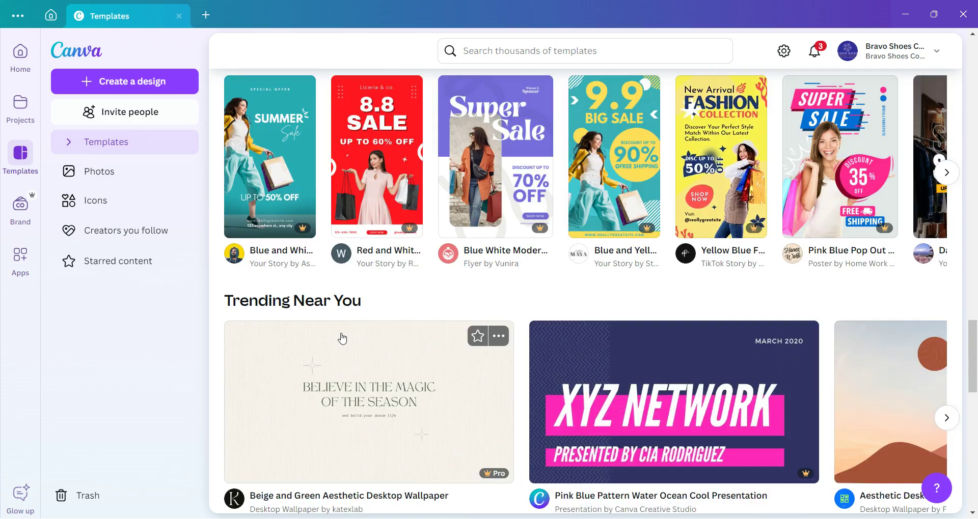
scroll(342, 338, down, 5)
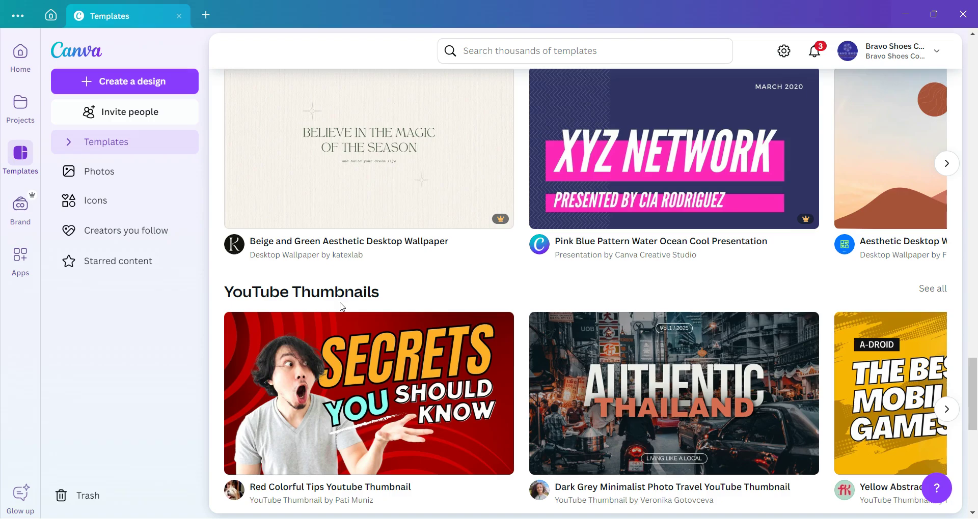
scroll(344, 306, down, 4)
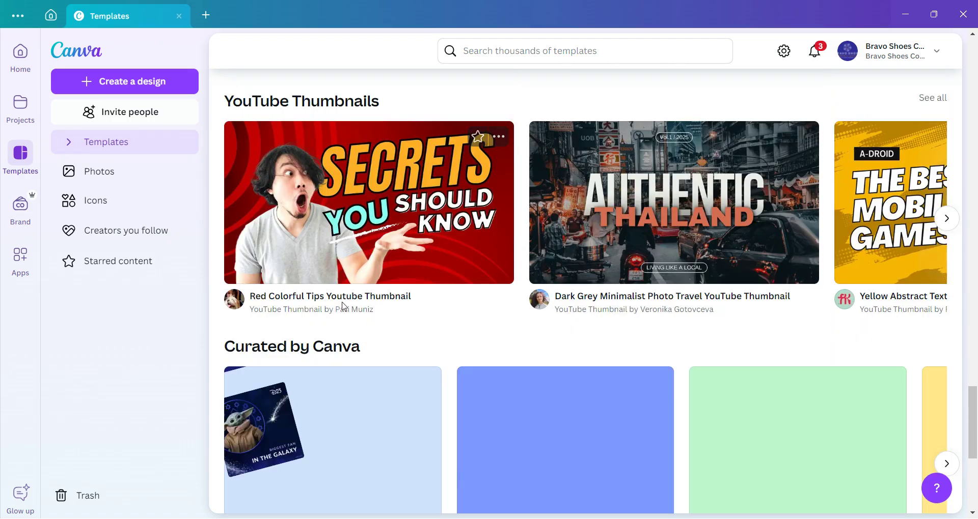
scroll(316, 374, down, 5)
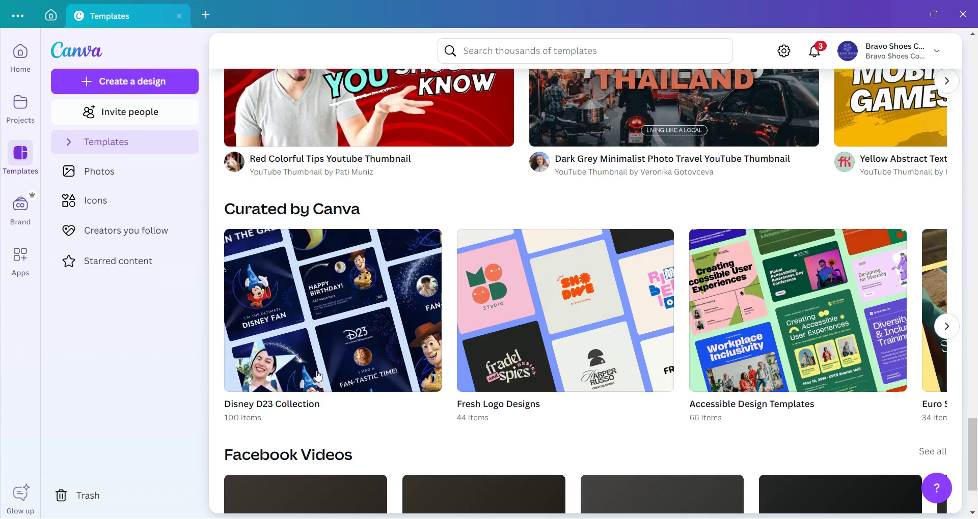
scroll(318, 377, down, 1)
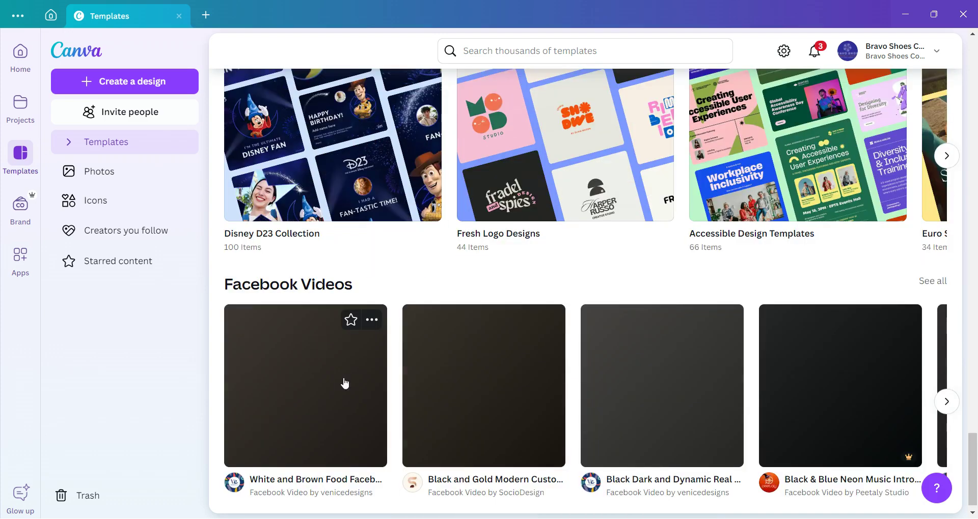
Advance the Facebook Videos carousel to reveal the Grand Opening, Food Delivery and Launching Soon templates
scroll(346, 384, down, 1)
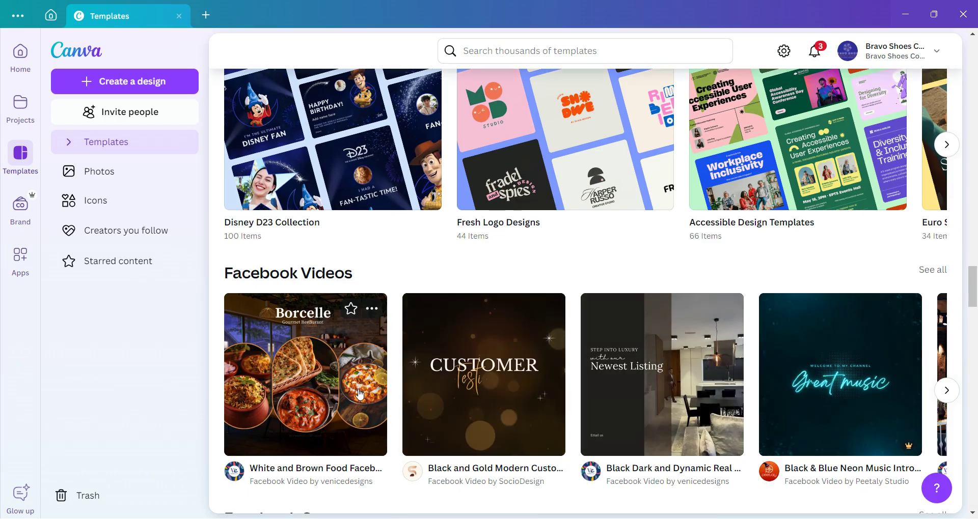
scroll(359, 393, down, 1)
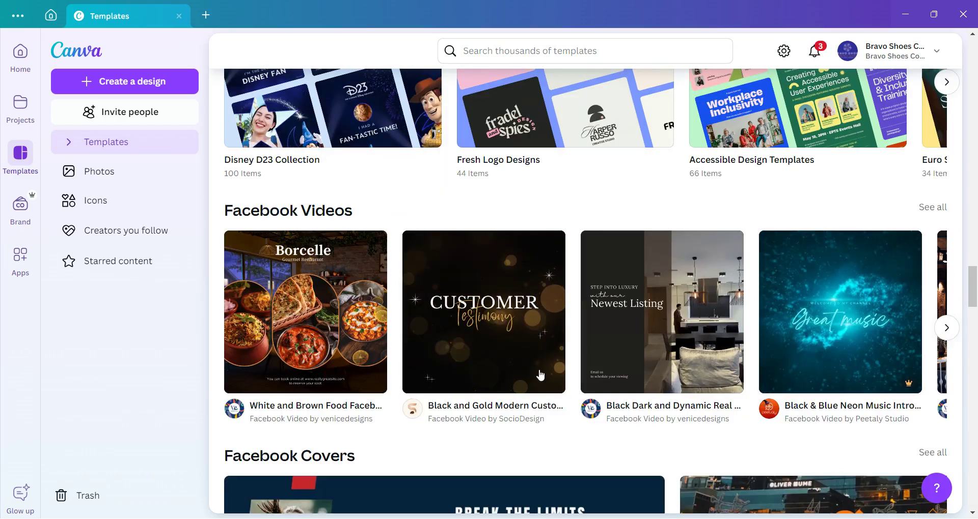
mouse_move(904, 343)
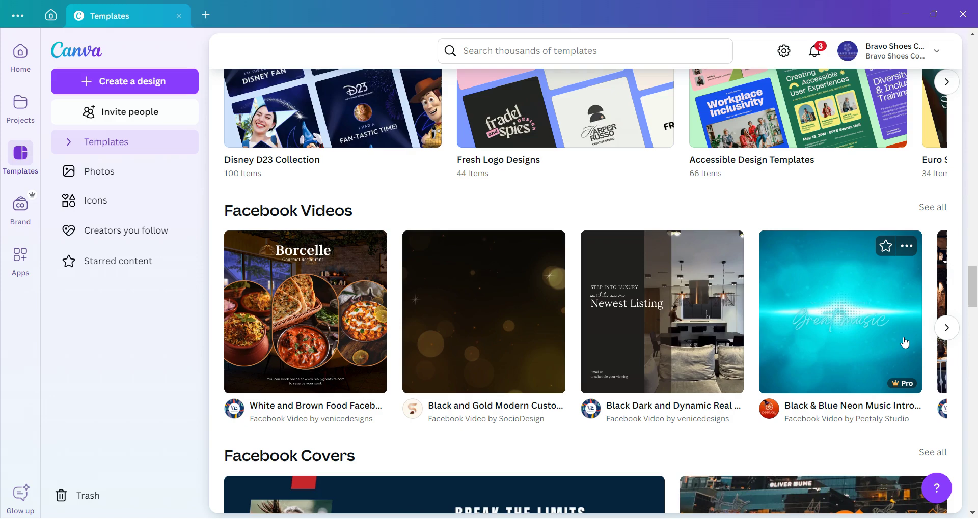
click(946, 329)
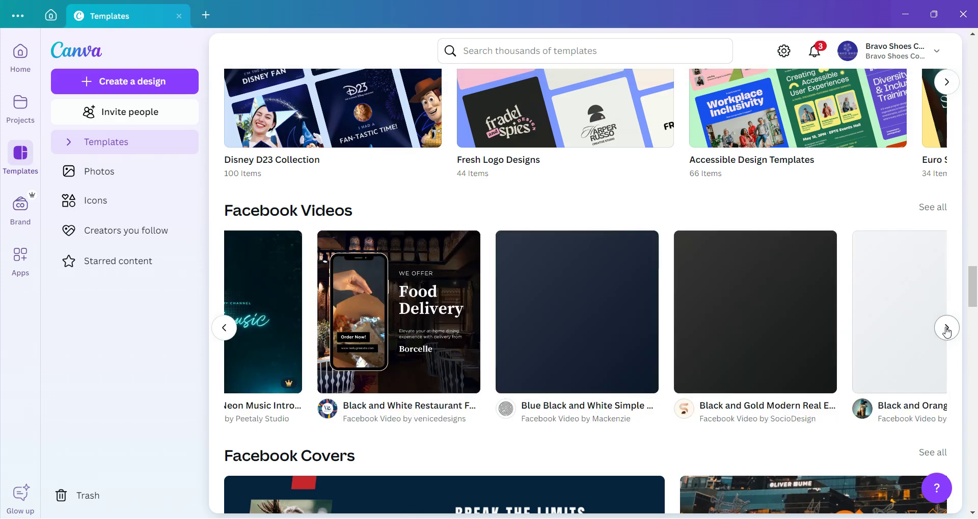
click(946, 330)
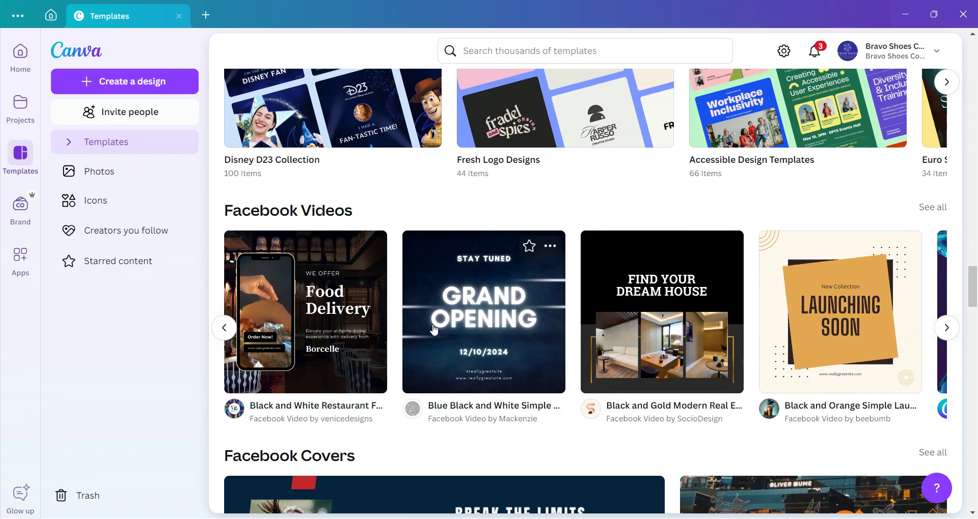
Open the Food Delivery restaurant template in the editor as a new 7-second video design
click(321, 308)
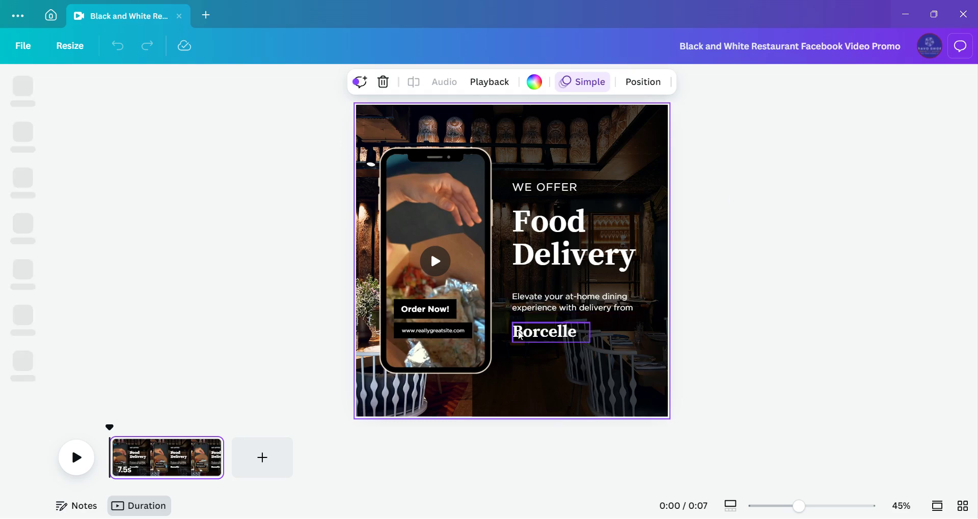
Play the phone mockup video, then select both words of the 'Food Delivery' headline
click(446, 265)
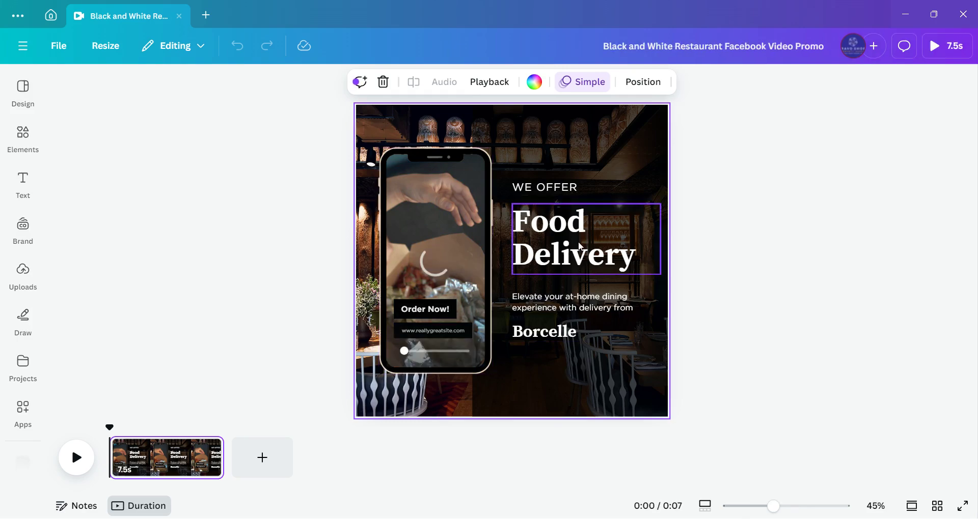
click(578, 247)
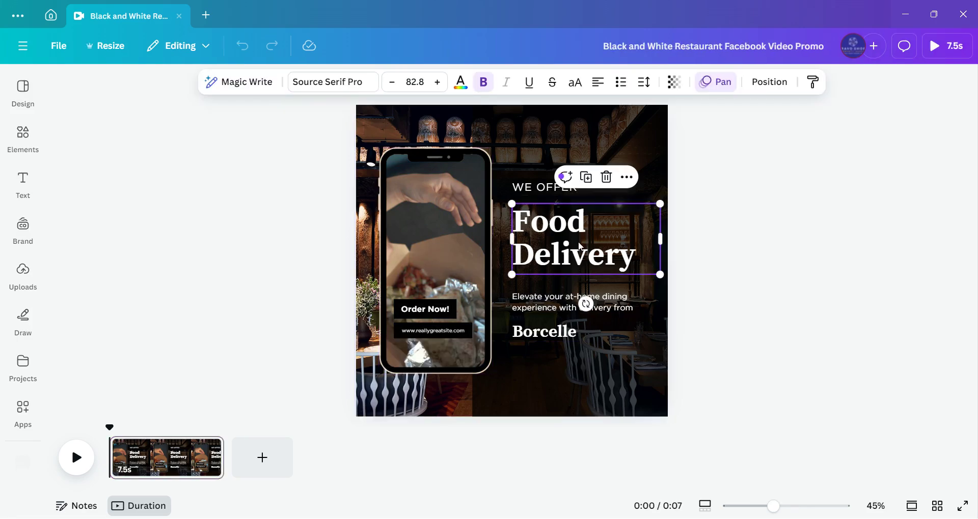
click(635, 258)
double_click(637, 258)
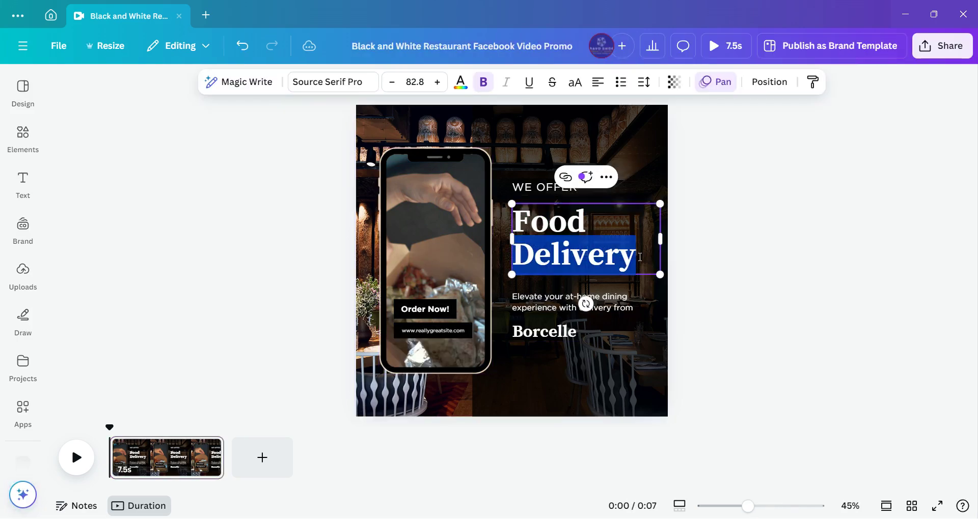
drag(640, 257, 514, 227)
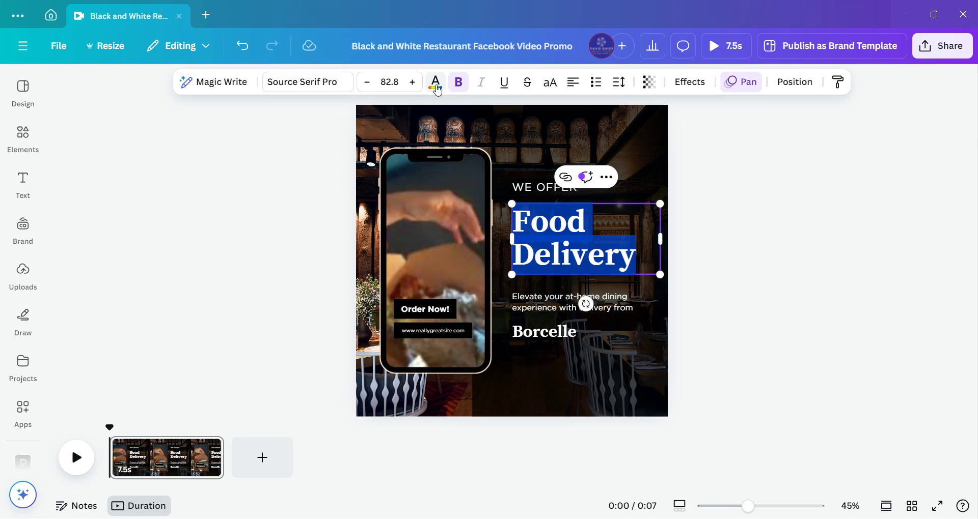
Colour the 'Food Delivery' headline and the 'Borcelle' name bright red
click(436, 88)
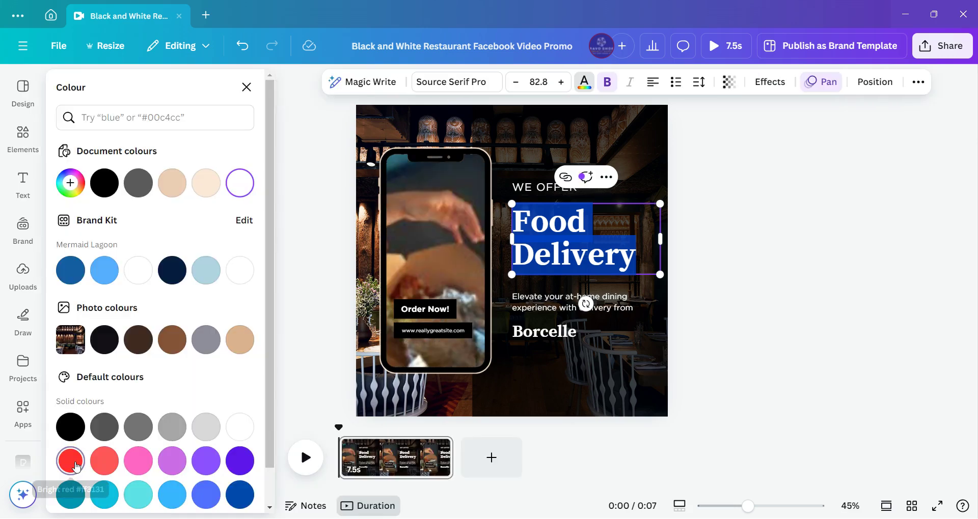
click(71, 461)
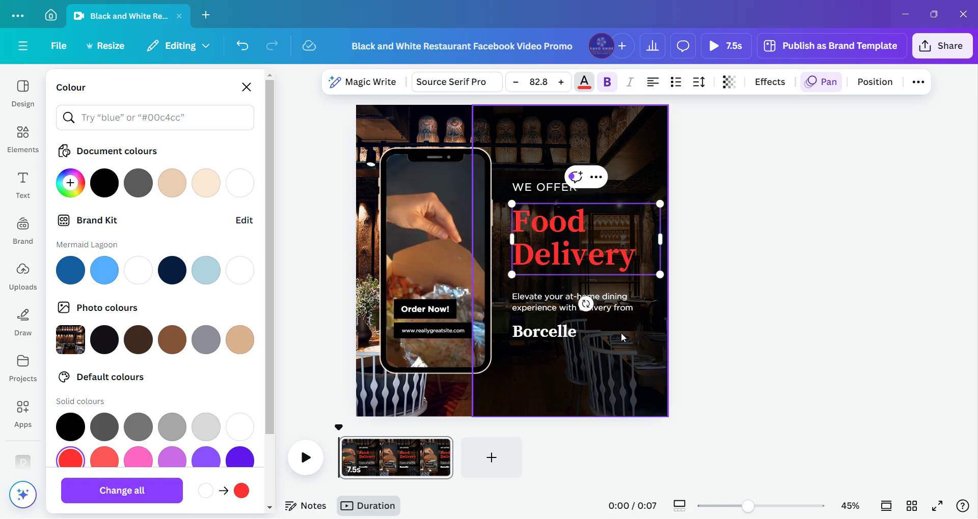
click(579, 338)
double_click(554, 332)
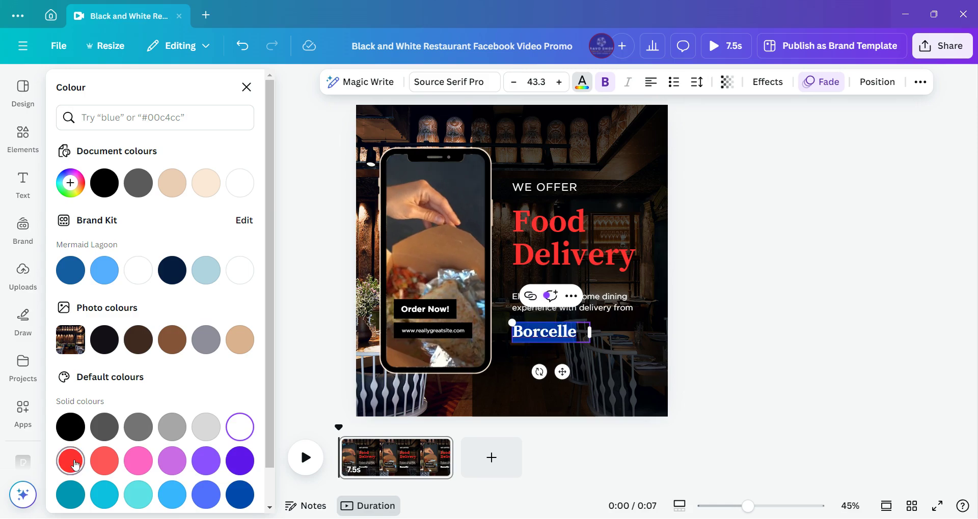
click(74, 464)
click(625, 410)
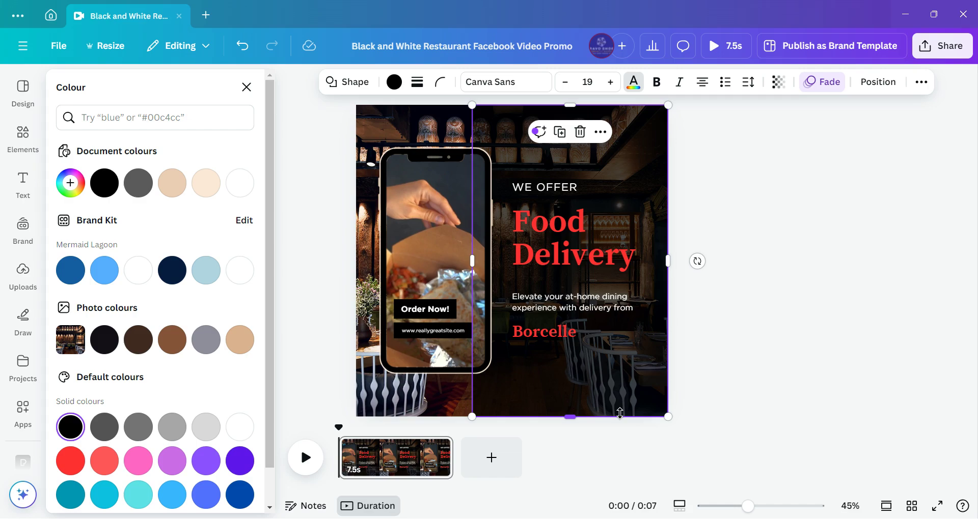
double_click(584, 187)
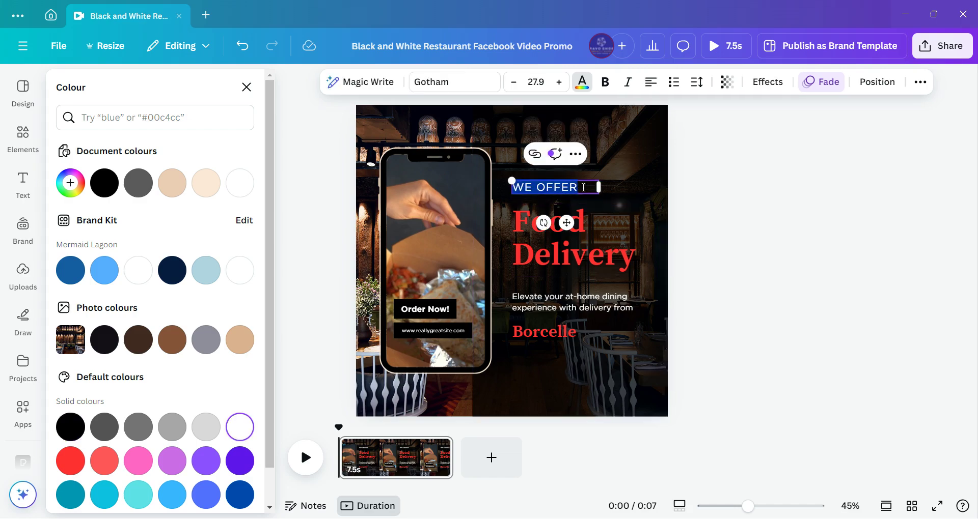
Extend the tagline to 'WE OFFER 50% DISCOUNT' and shrink its font size from 27.9 to 18.9
click(583, 187)
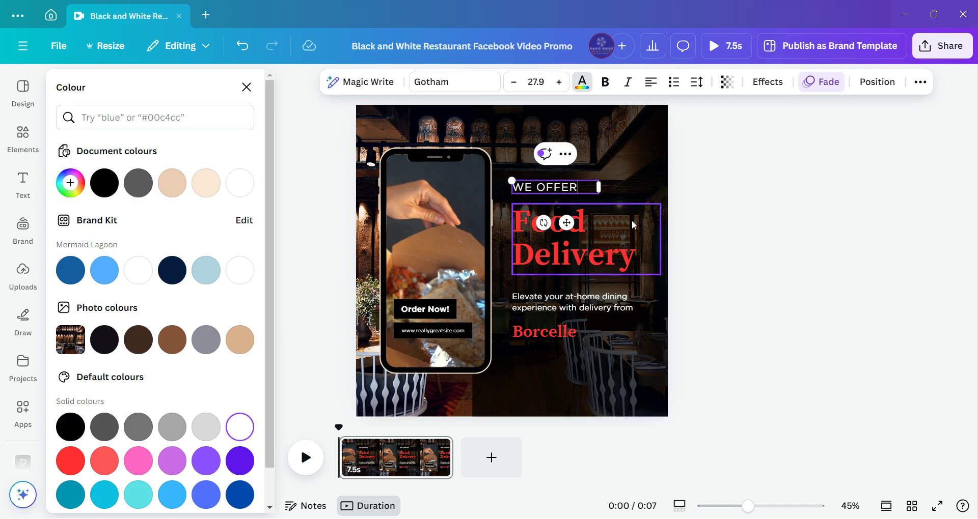
text(50%)
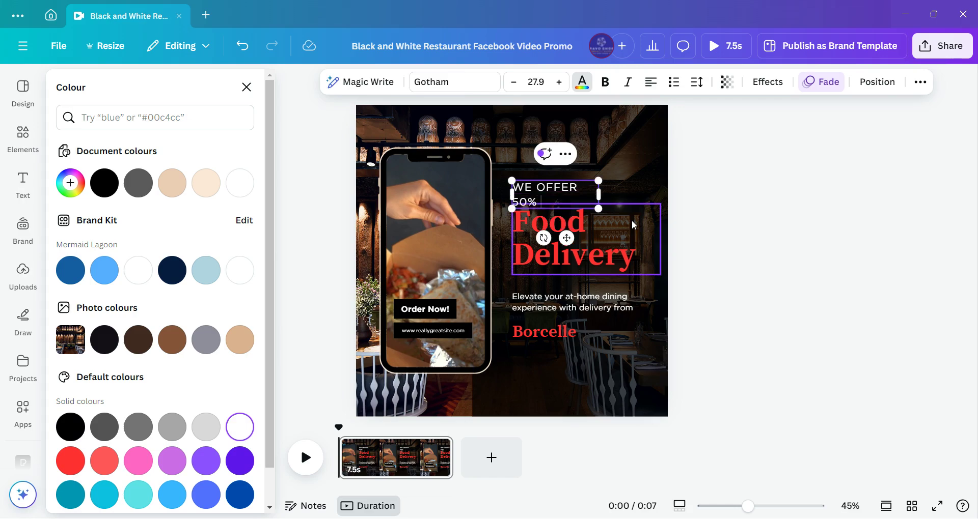
text( DIS)
text(O)
text(OUNT)
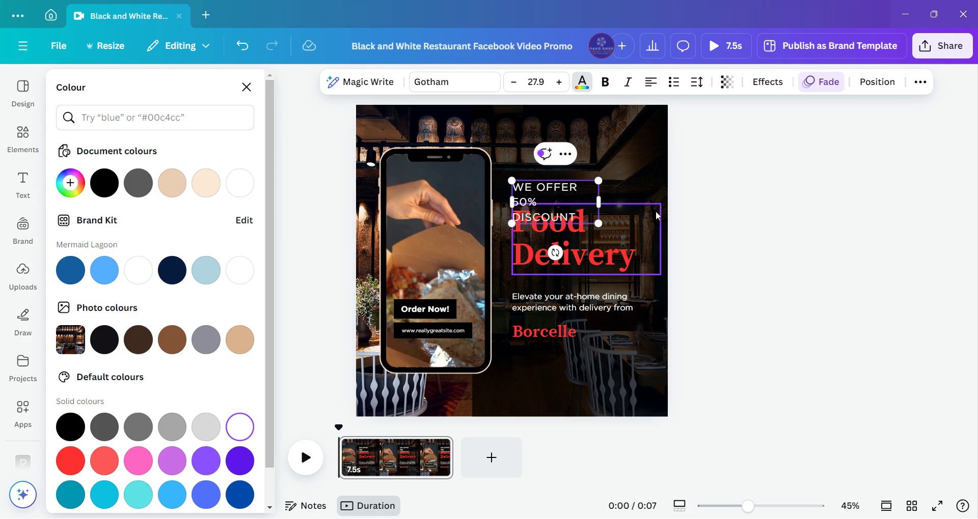
key(ctrl+a)
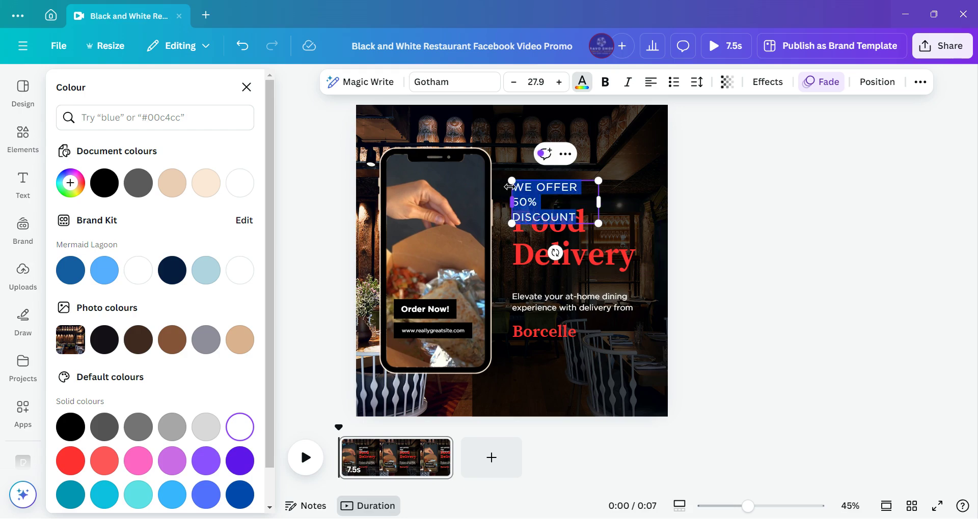
double_click(514, 84)
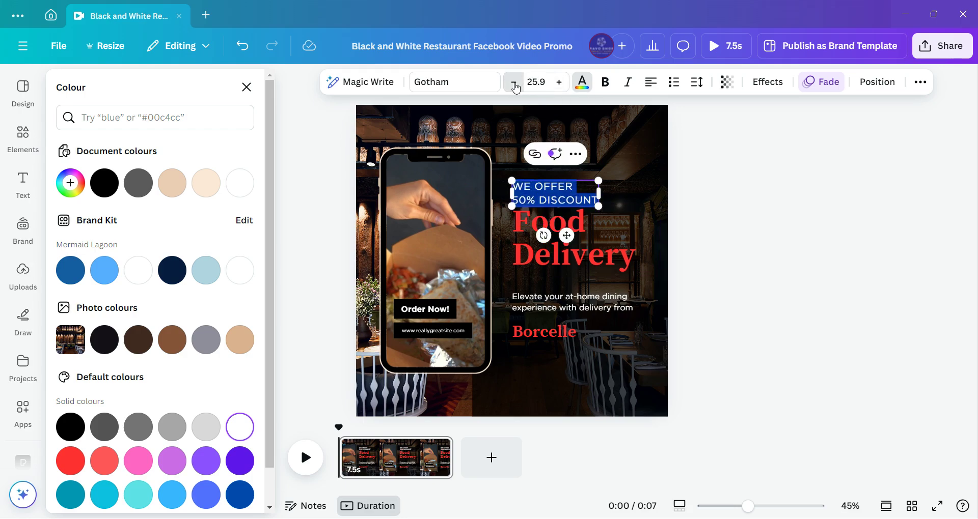
triple_click(514, 84)
click(514, 84)
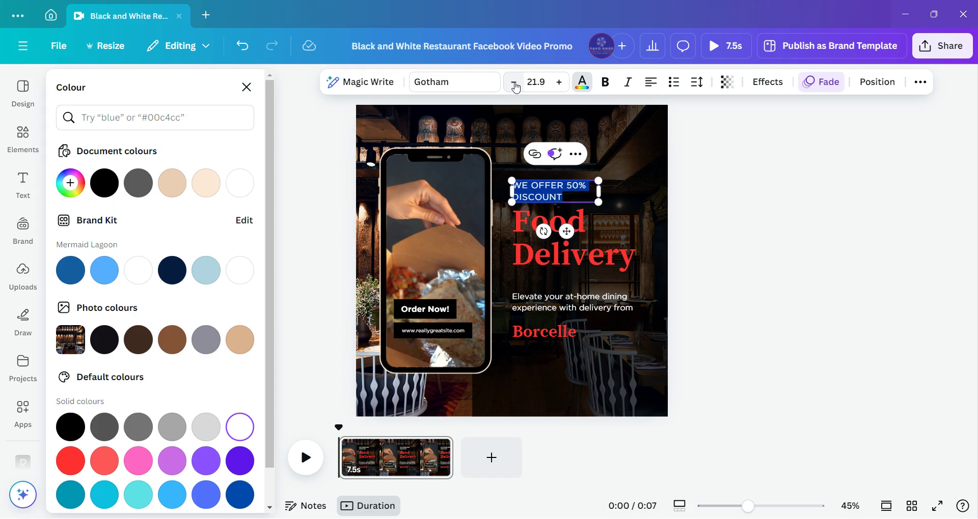
click(514, 84)
click(514, 84)
click(514, 84)
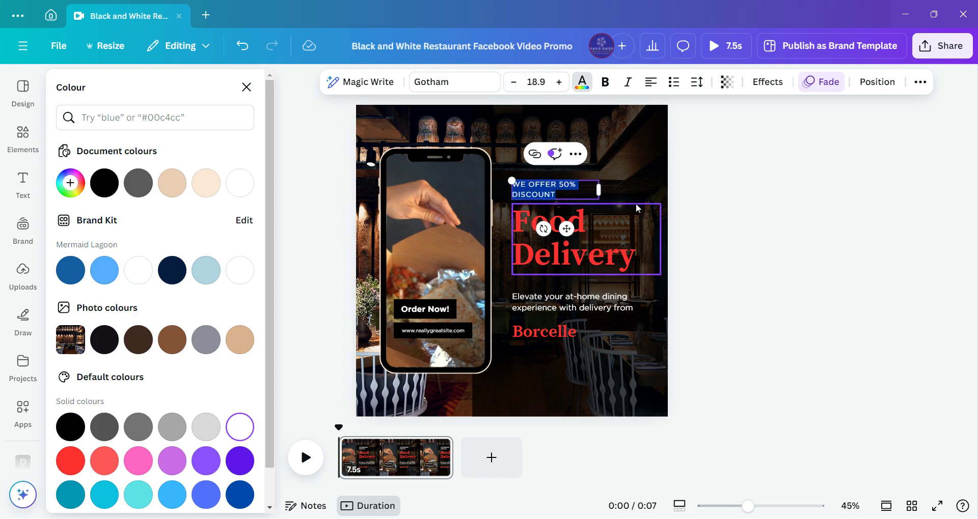
click(639, 216)
click(615, 360)
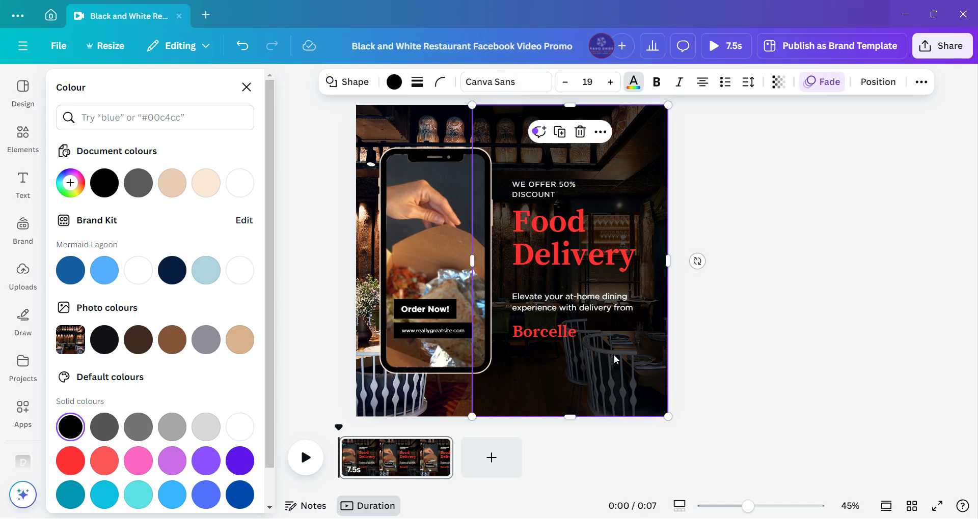
click(401, 308)
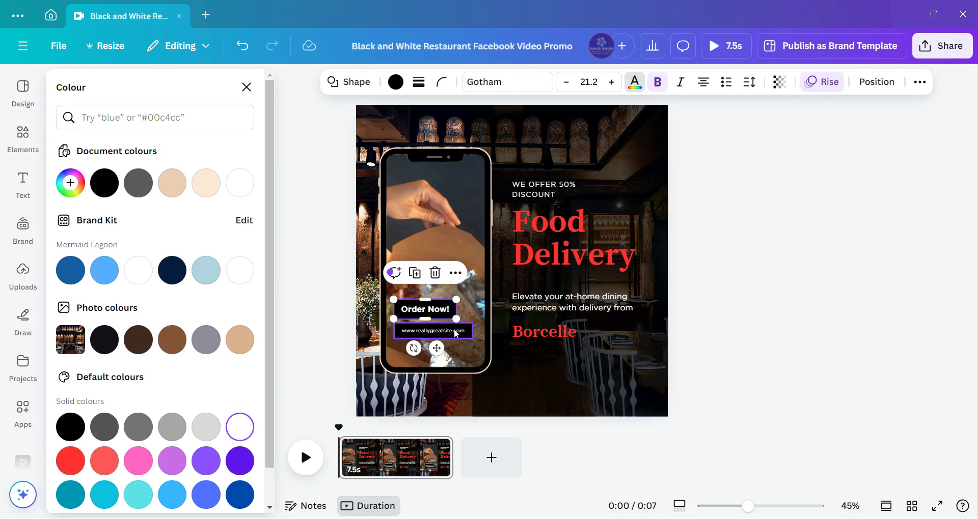
click(456, 332)
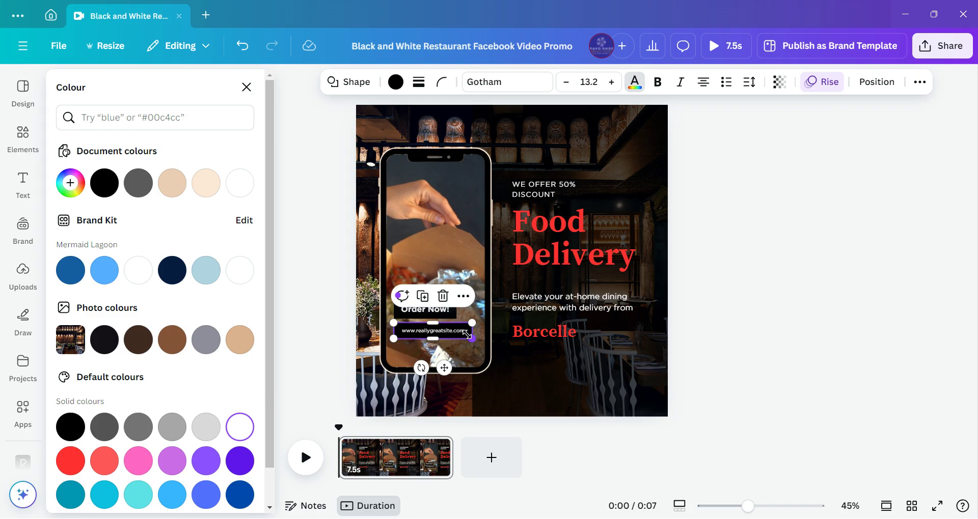
click(464, 333)
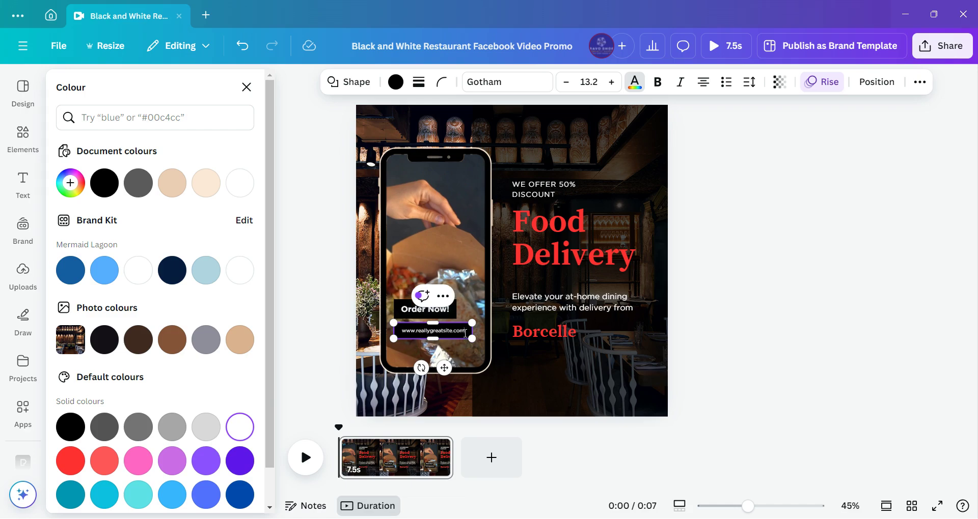
key(BackSpace)
key(BackSpace)
key(BackSpace)
key(BackSpace)
key(BackSpace)
key(BackSpace)
key(BackSpace)
key(BackSpace)
key(BackSpace)
key(BackSpace)
key(BackSpace)
key(BackSpace)
key(BackSpace)
key(BackSpace)
key(BackSpace)
key(BackSpace)
key(BackSpace)
key(BackSpace)
key(BackSpace)
text(knowledgebase.com)
click(473, 367)
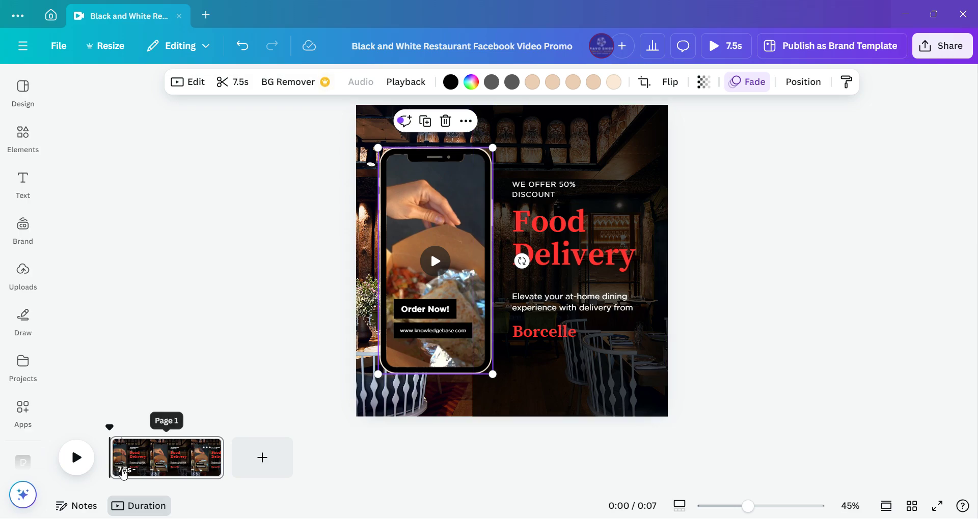
Insert a blank 5-second page 2, making the video 12.5 seconds, and open the Pexels app
click(262, 463)
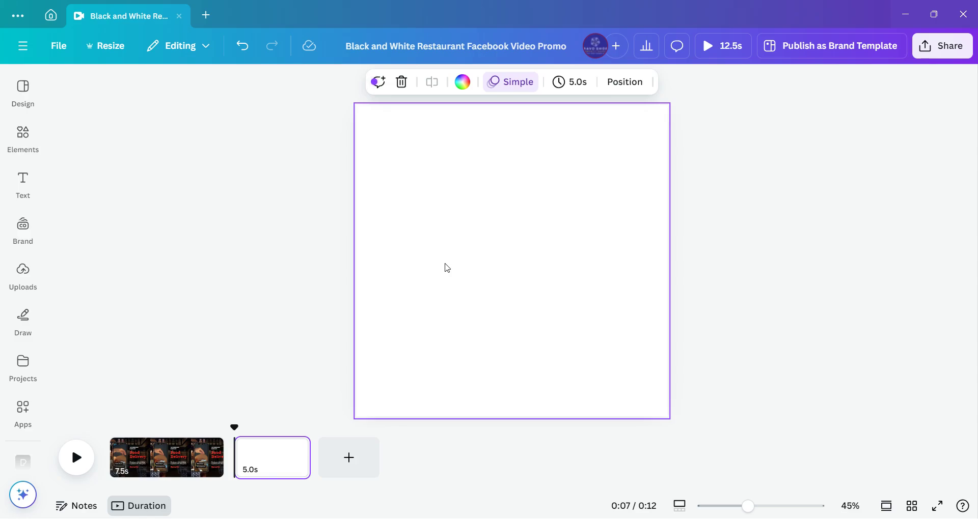
click(447, 268)
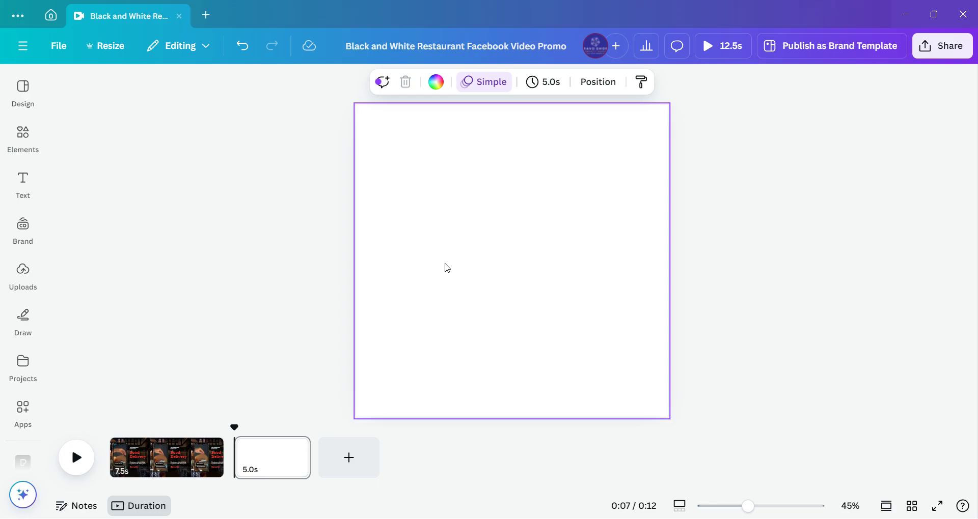
scroll(23, 418, down, 1)
click(23, 431)
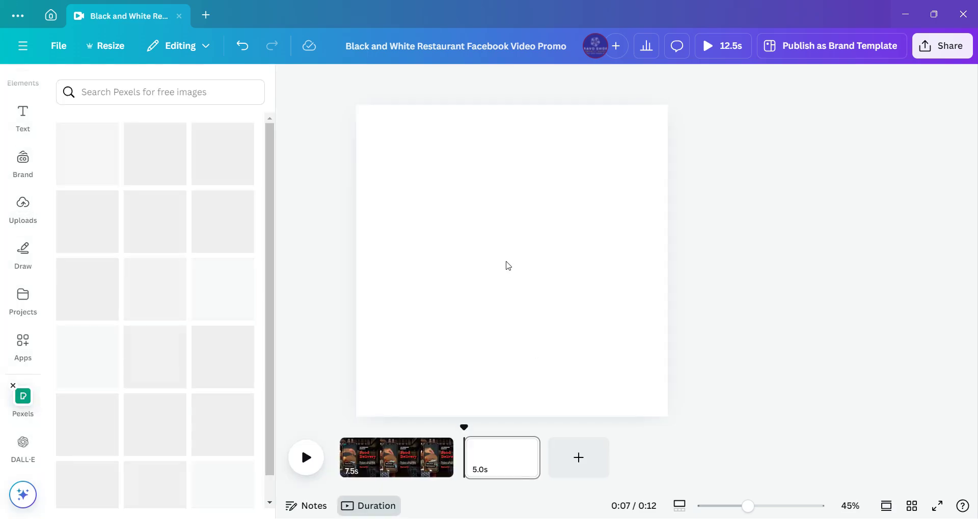
Add blank pages 3 through 6, bringing the video to 32.5 seconds
click(507, 265)
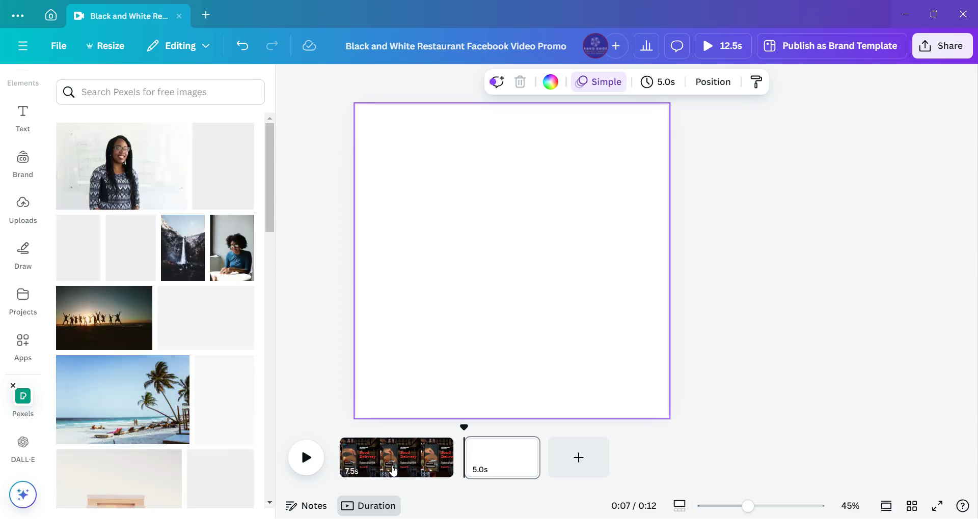
click(403, 474)
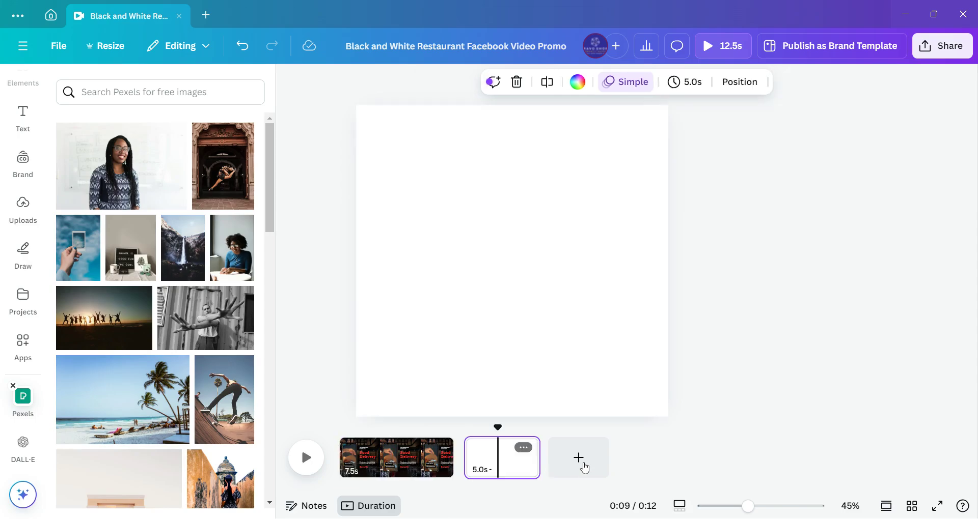
click(579, 463)
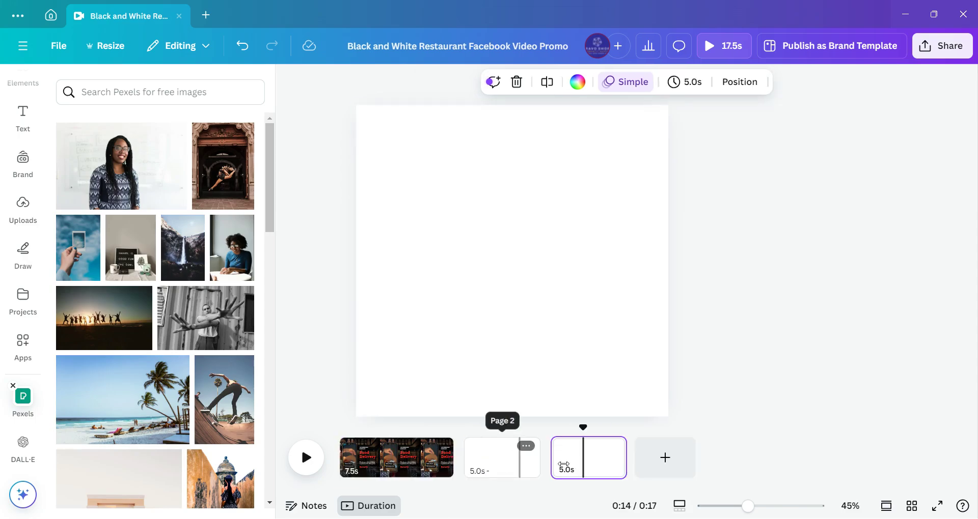
click(672, 458)
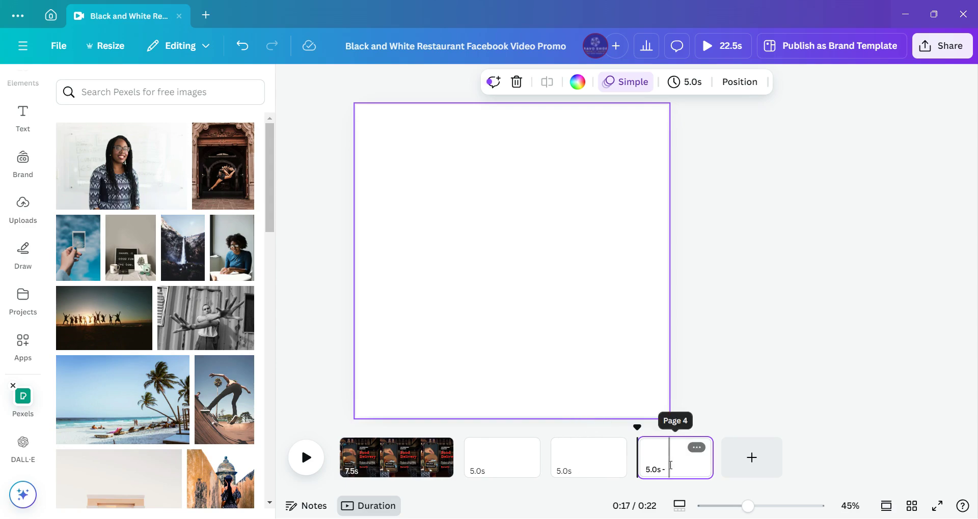
click(749, 460)
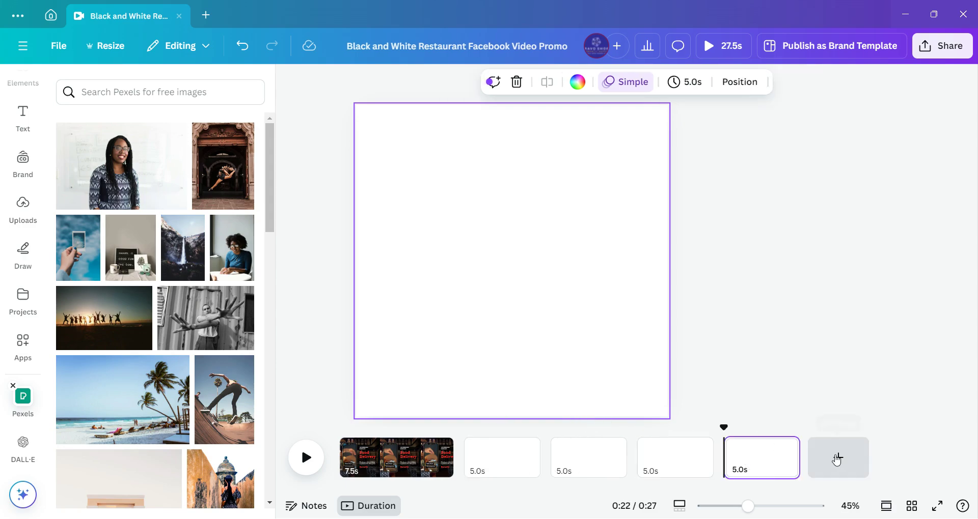
click(836, 458)
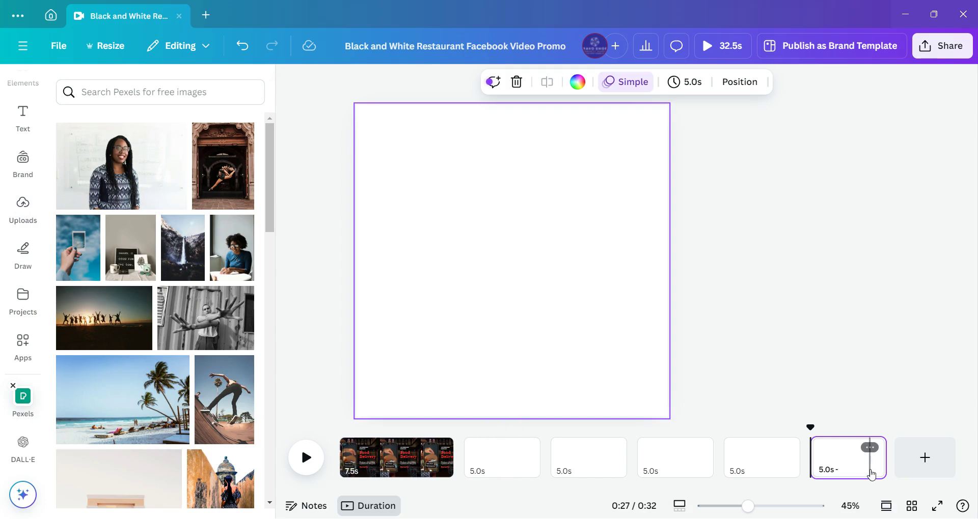
Set page timing to 30.0s and apply it to all six pages, totalling 3:00
click(696, 84)
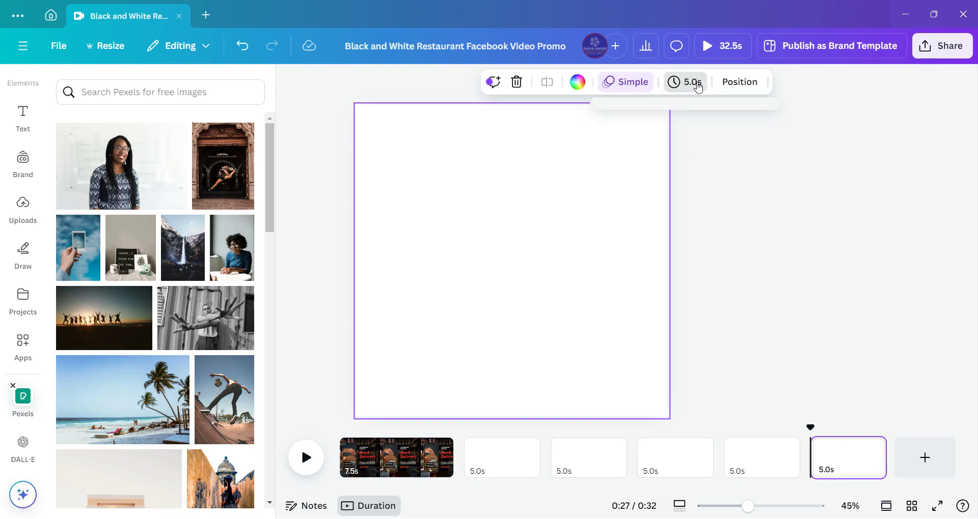
drag(624, 137, 738, 155)
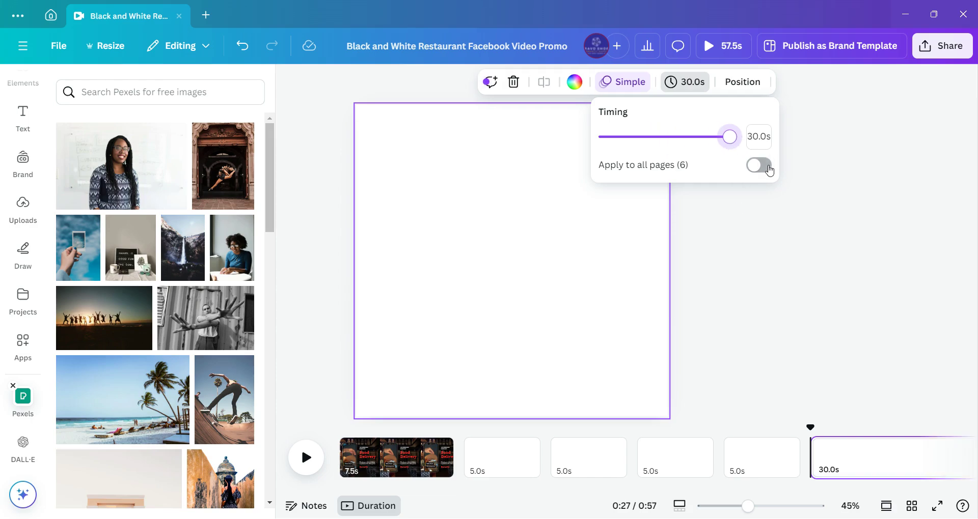
click(762, 166)
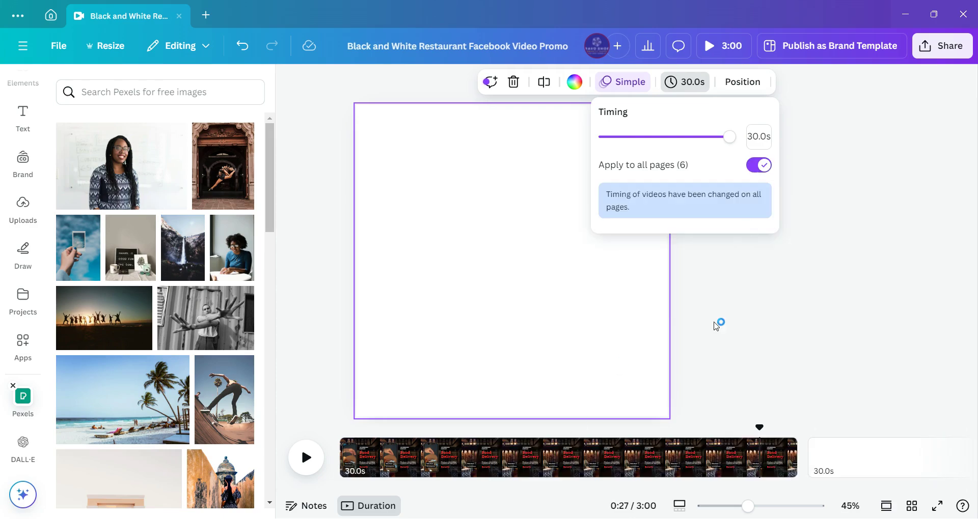
click(715, 321)
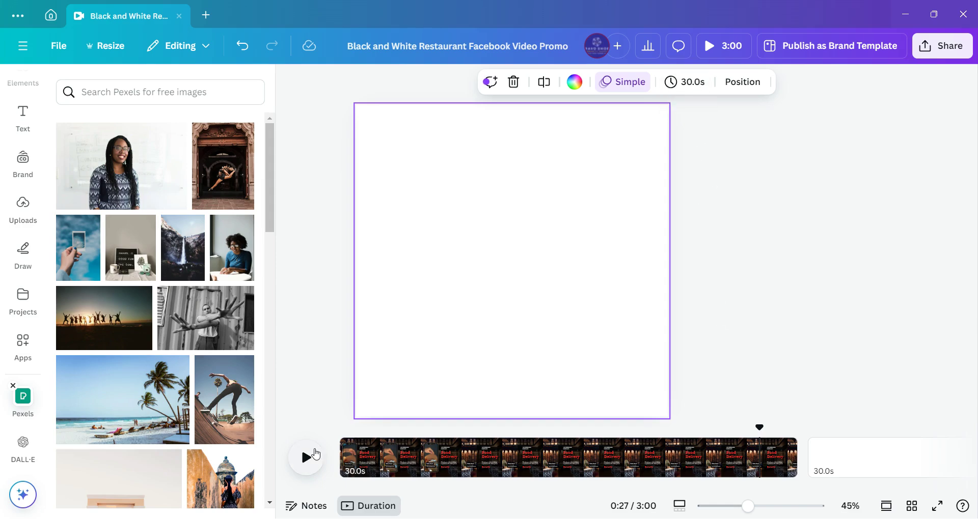
Rewind the 3:00 promo to 0:00 and play the Food Delivery page preview from the start
click(306, 458)
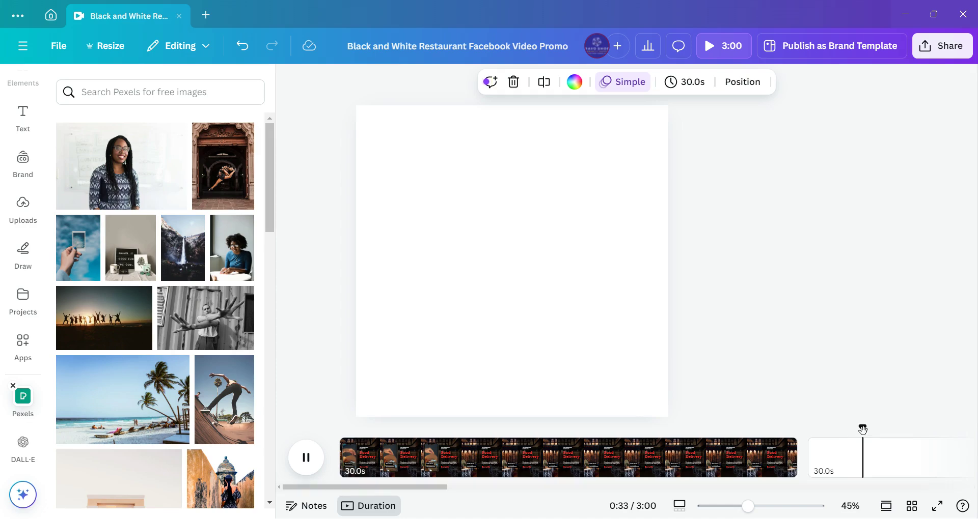
click(639, 424)
drag(639, 424, 343, 436)
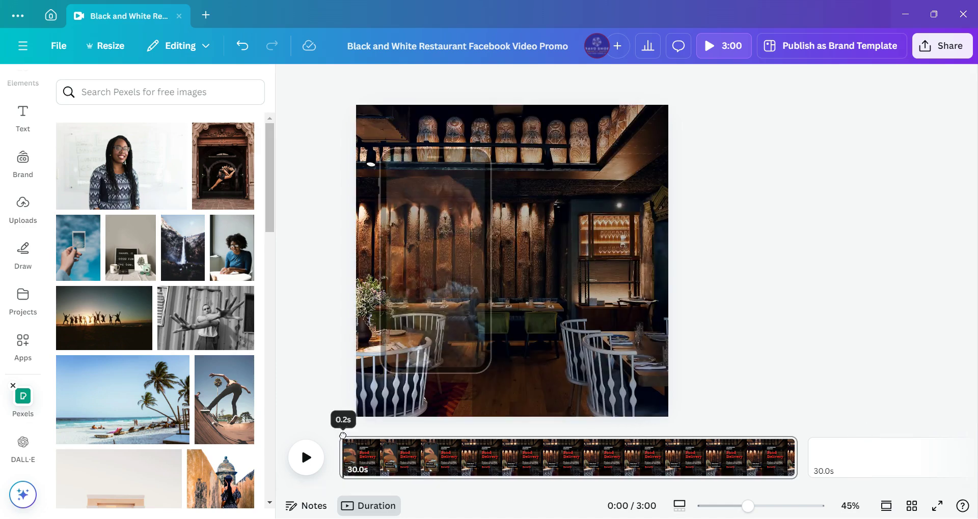
key(space)
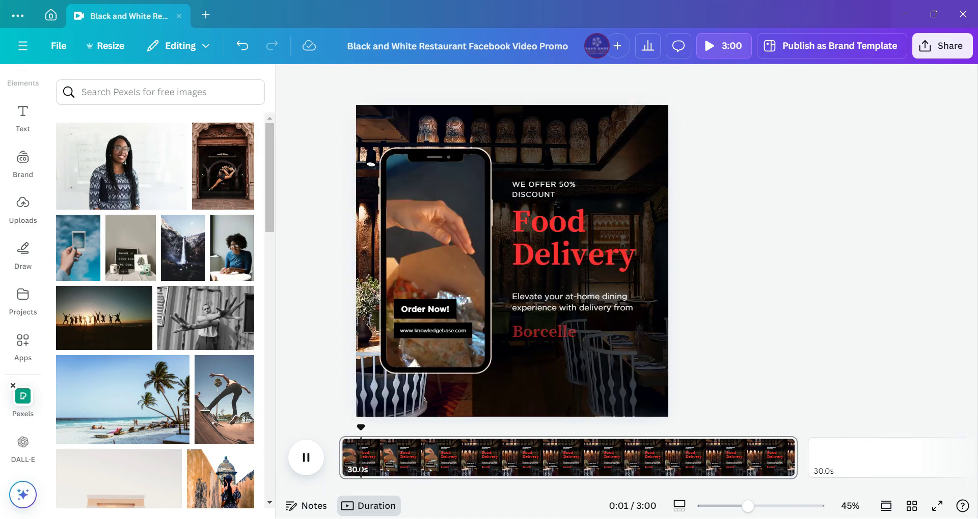